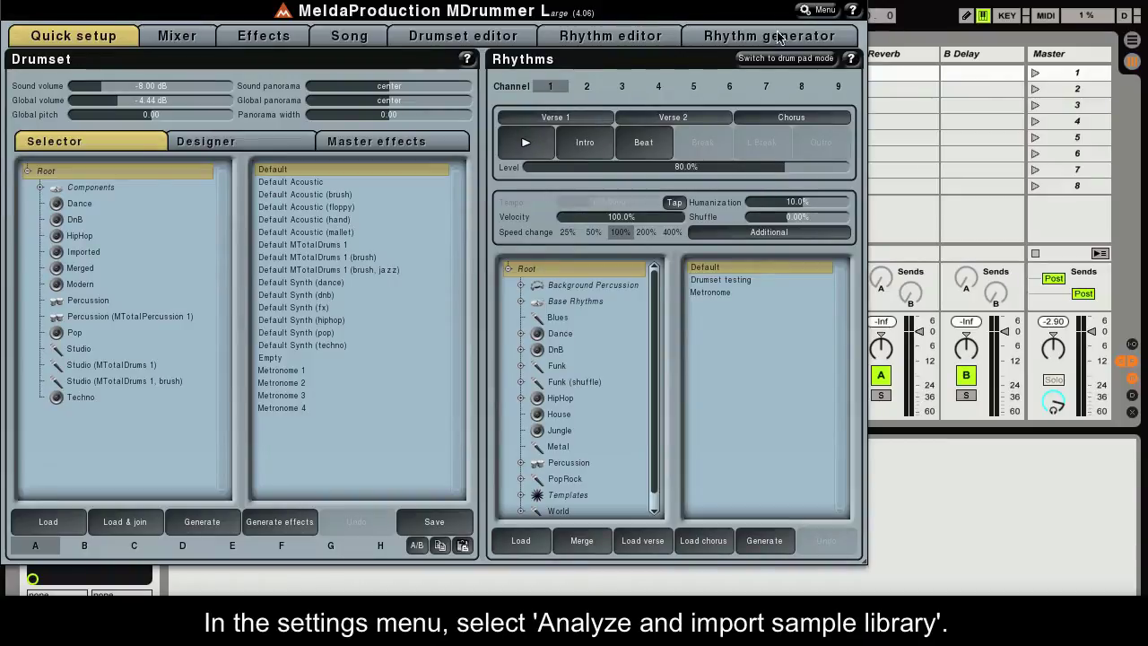
Start a sample library import with the Desktop 'MDrummer Samp' folder as path, and begin naming it mV.
left_click(810, 20)
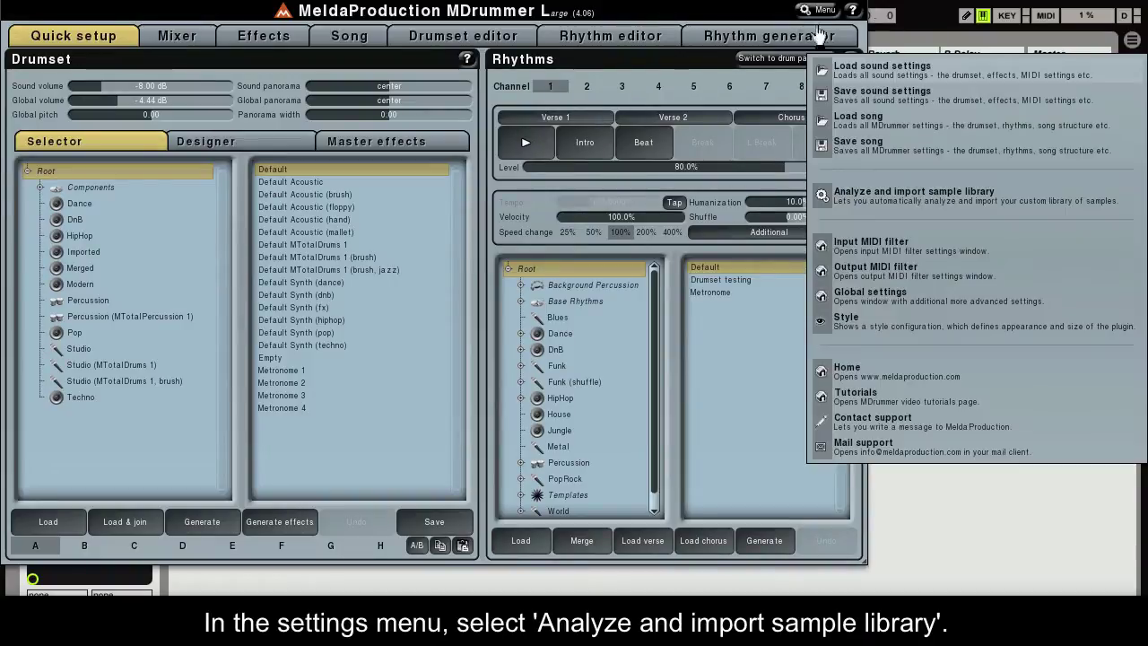
left_click(837, 190)
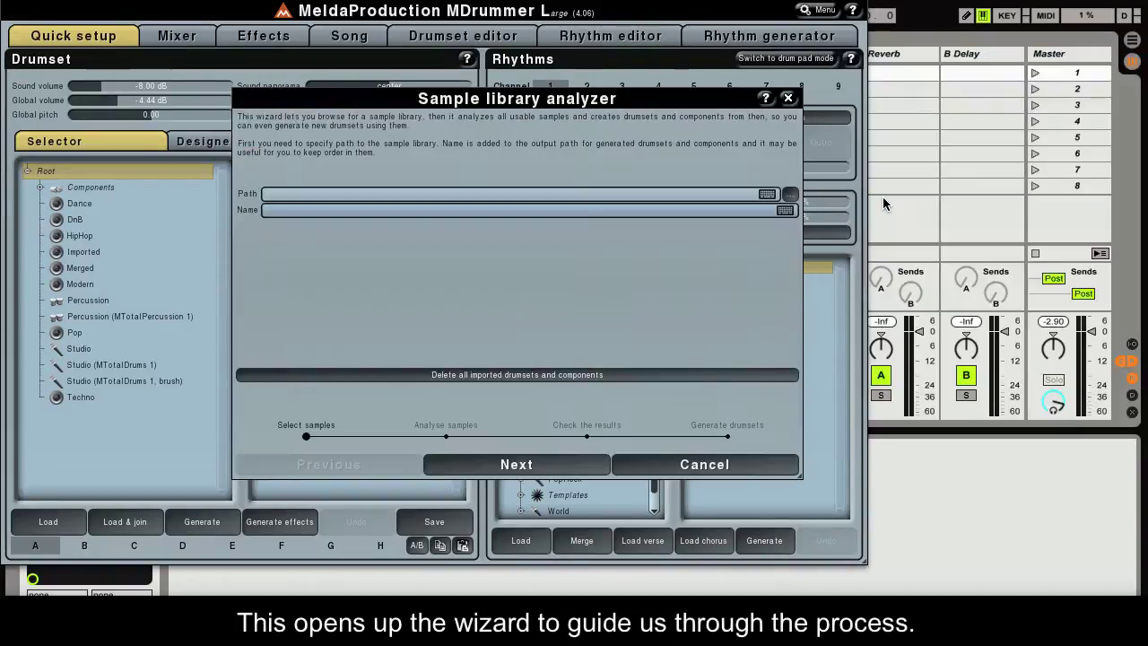
left_click(790, 195)
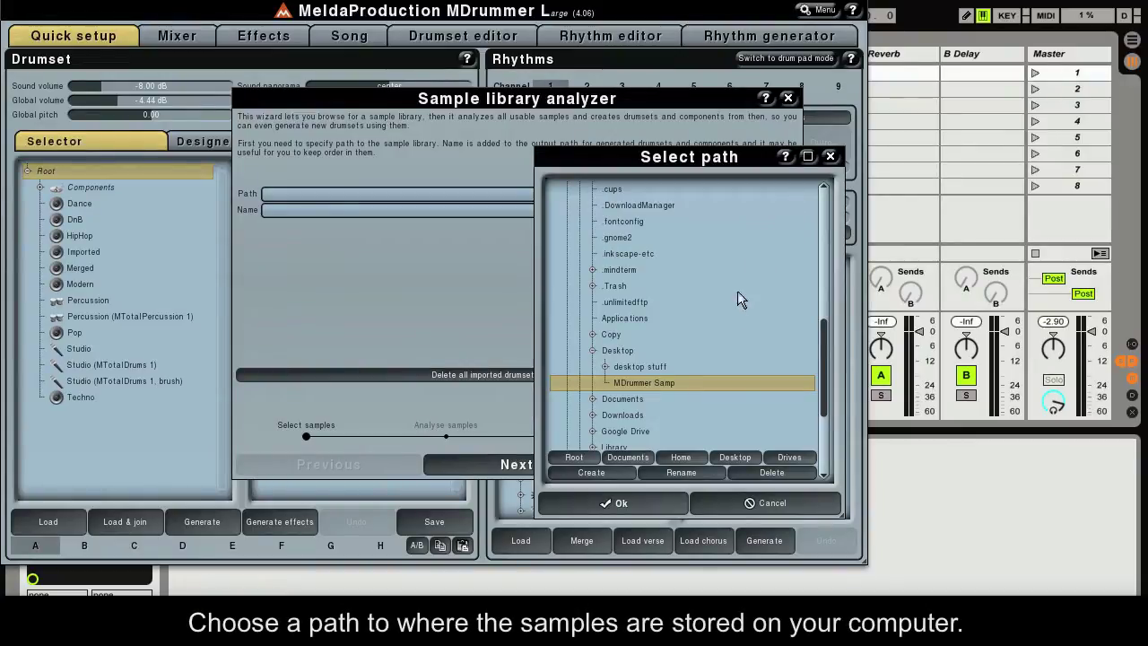
left_click(661, 503)
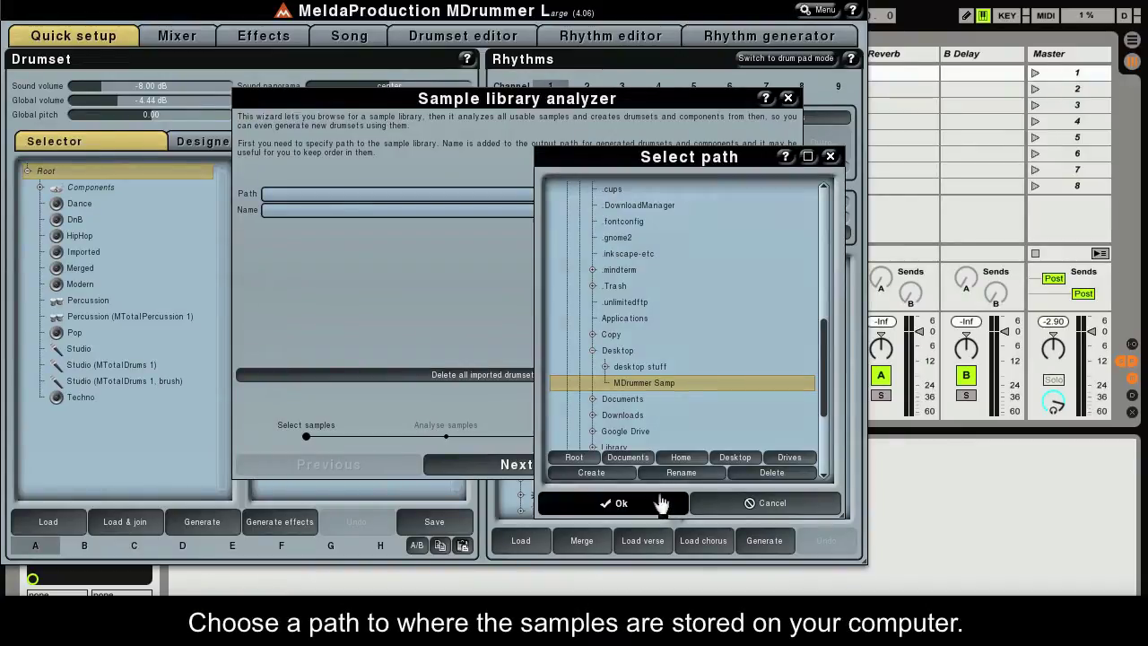
left_click(600, 211)
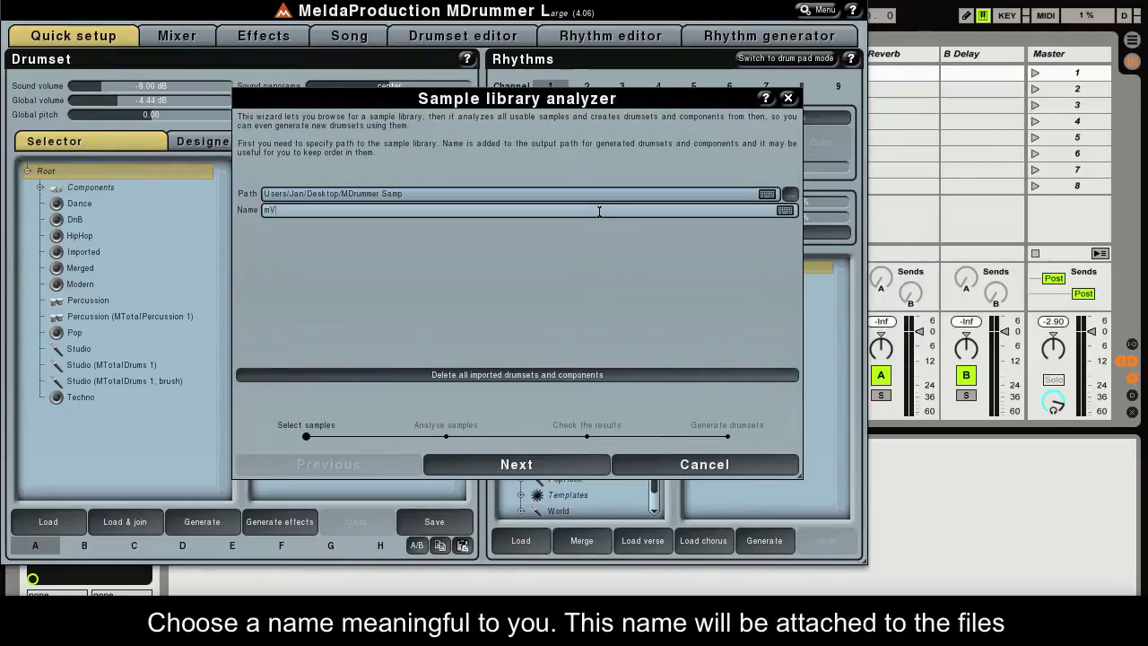
left_click(544, 467)
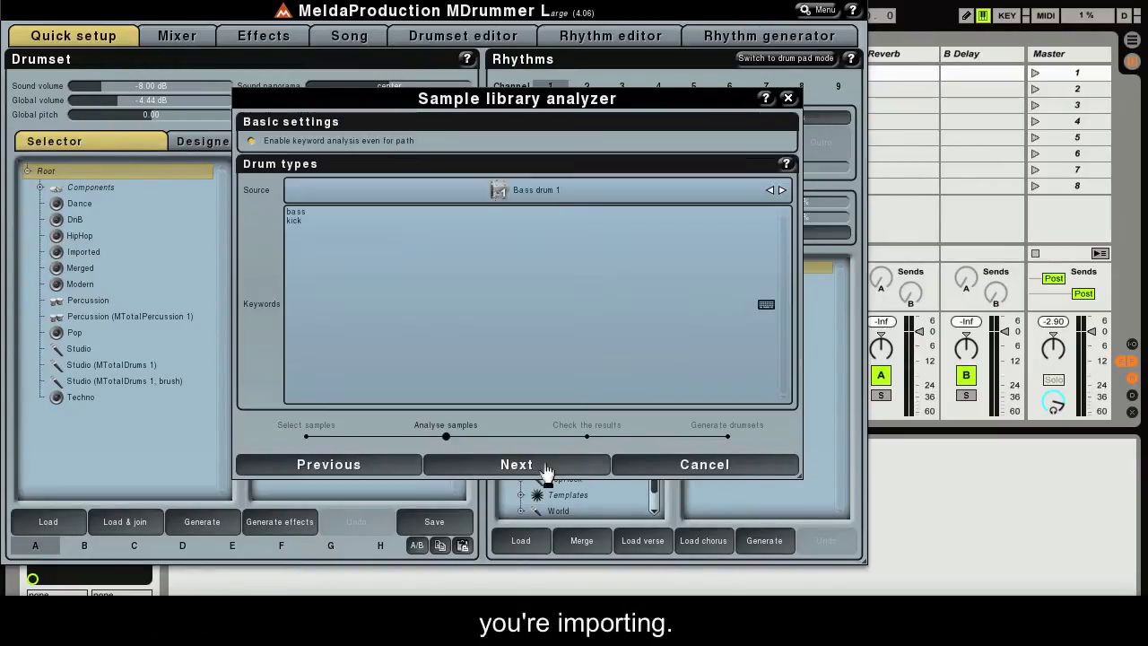
left_click(781, 191)
left_click(781, 191)
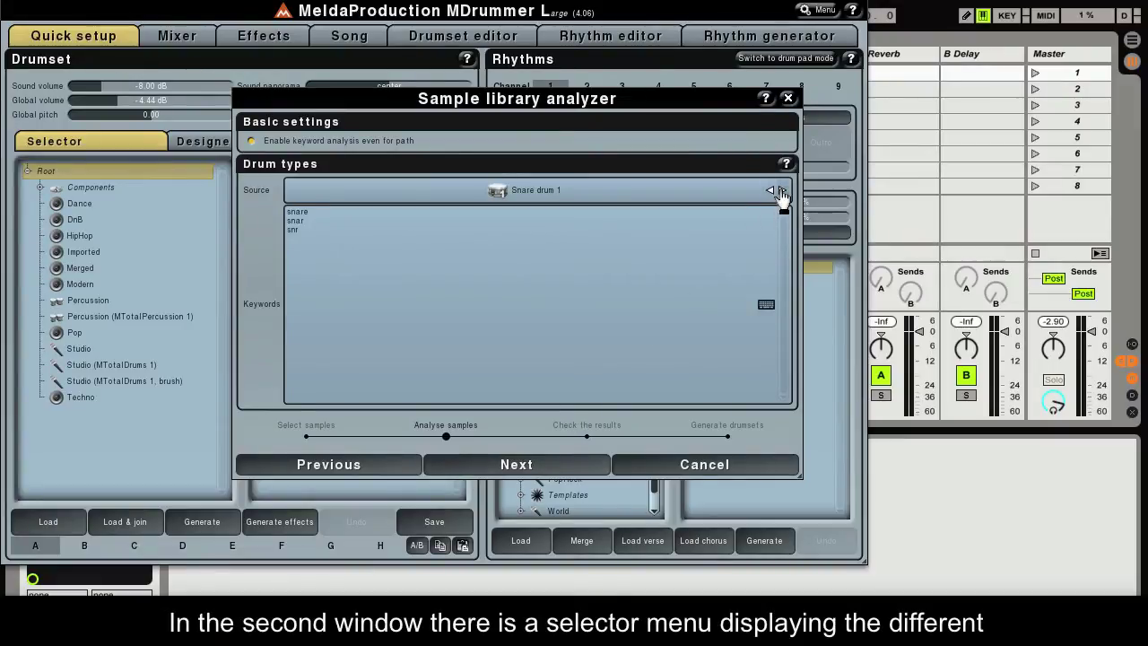
left_click(771, 191)
left_click(771, 191)
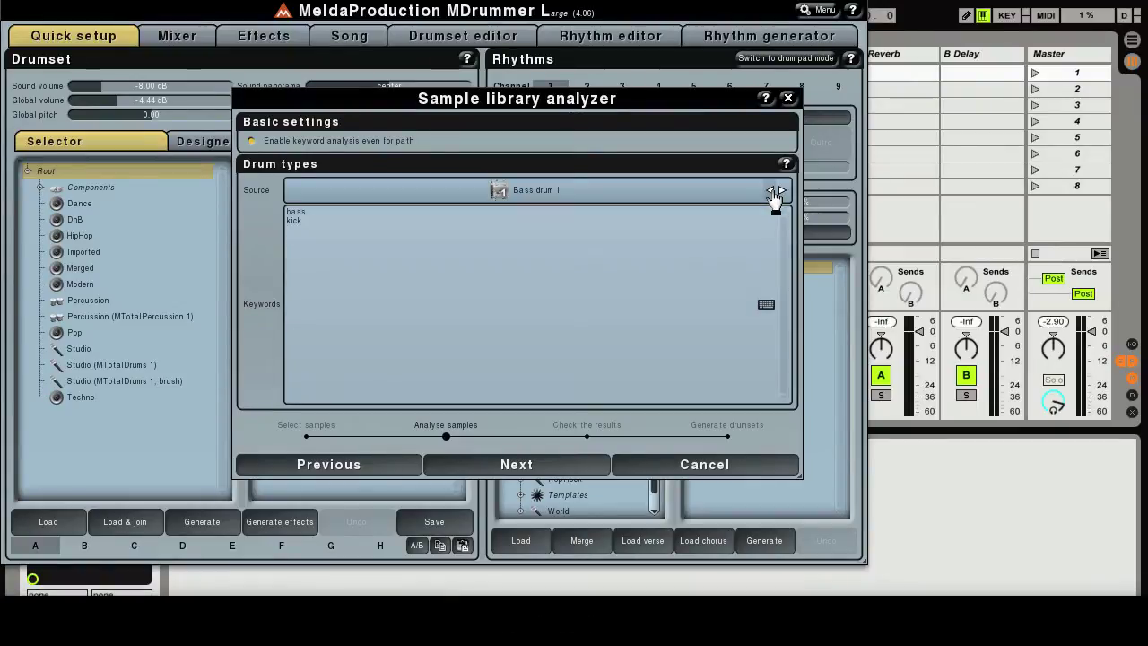
Add 'kik' as a Bass drum 1 keyword and re-run the analysis so no files stay unrecognized.
left_click(560, 465)
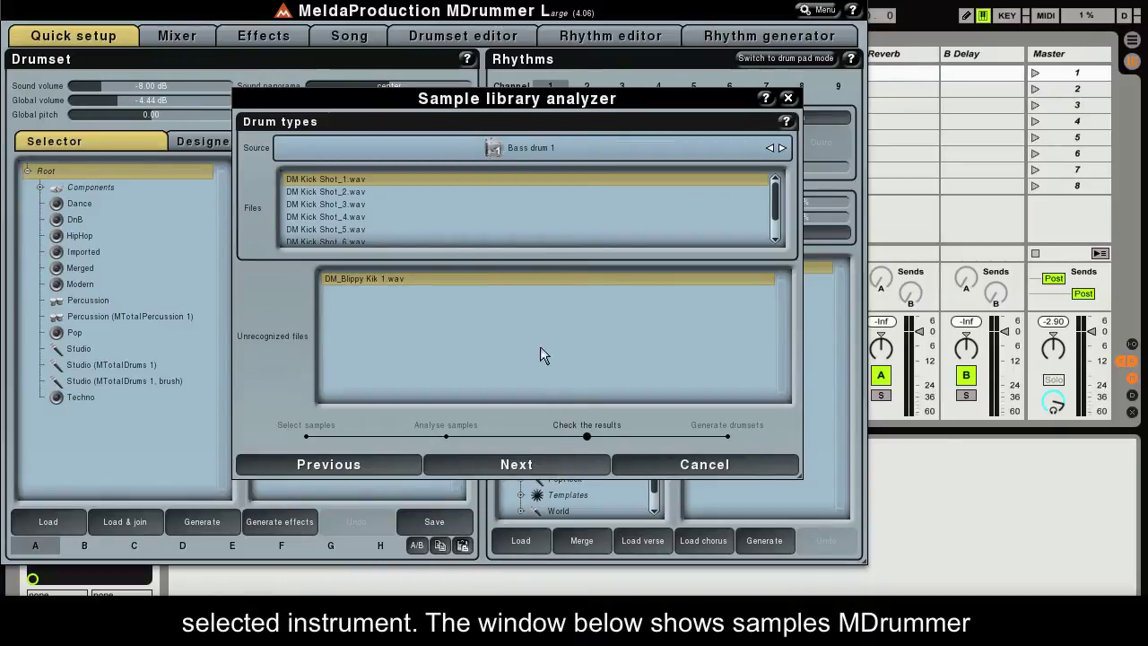
scroll(535, 228, "down", 2)
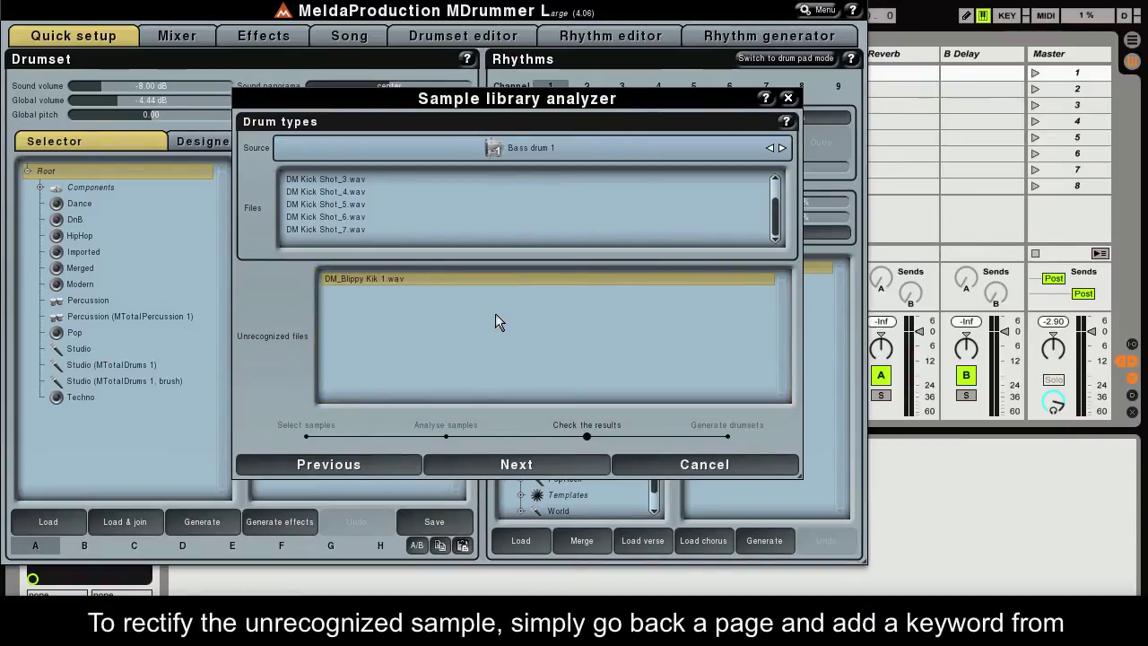
left_click(401, 468)
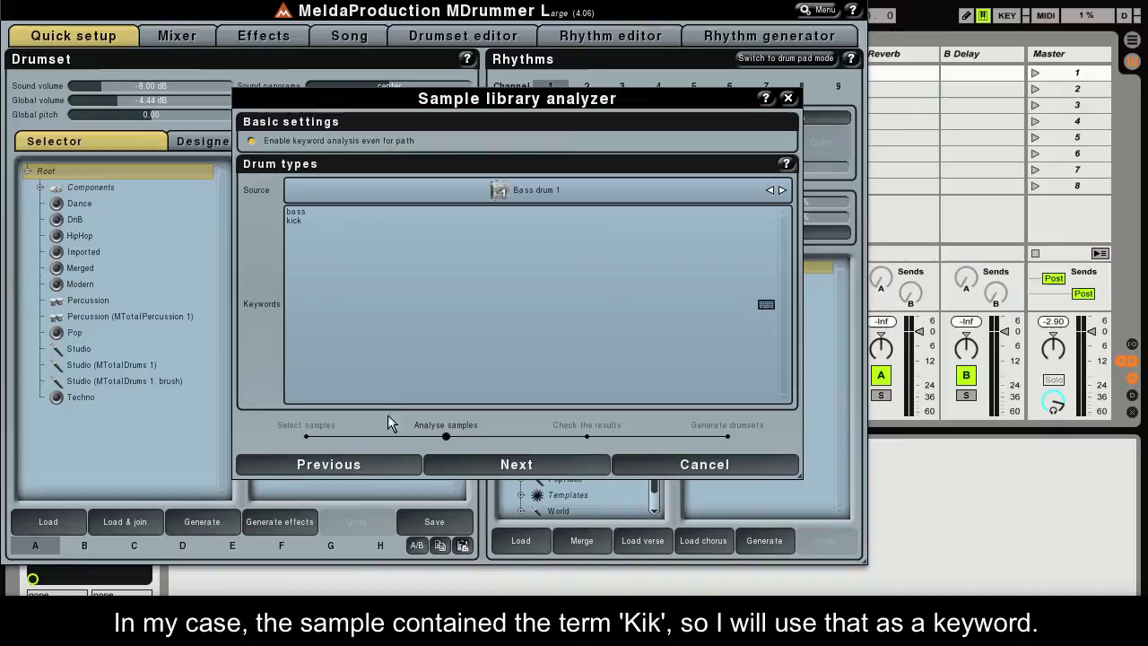
left_click(376, 325)
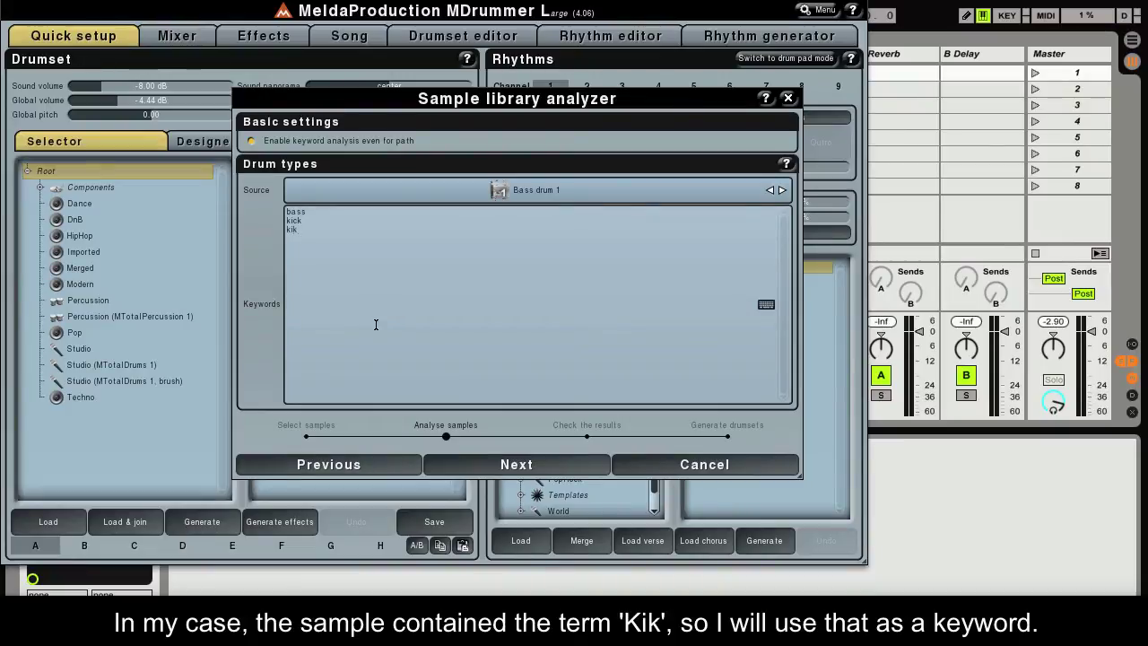
left_click(431, 463)
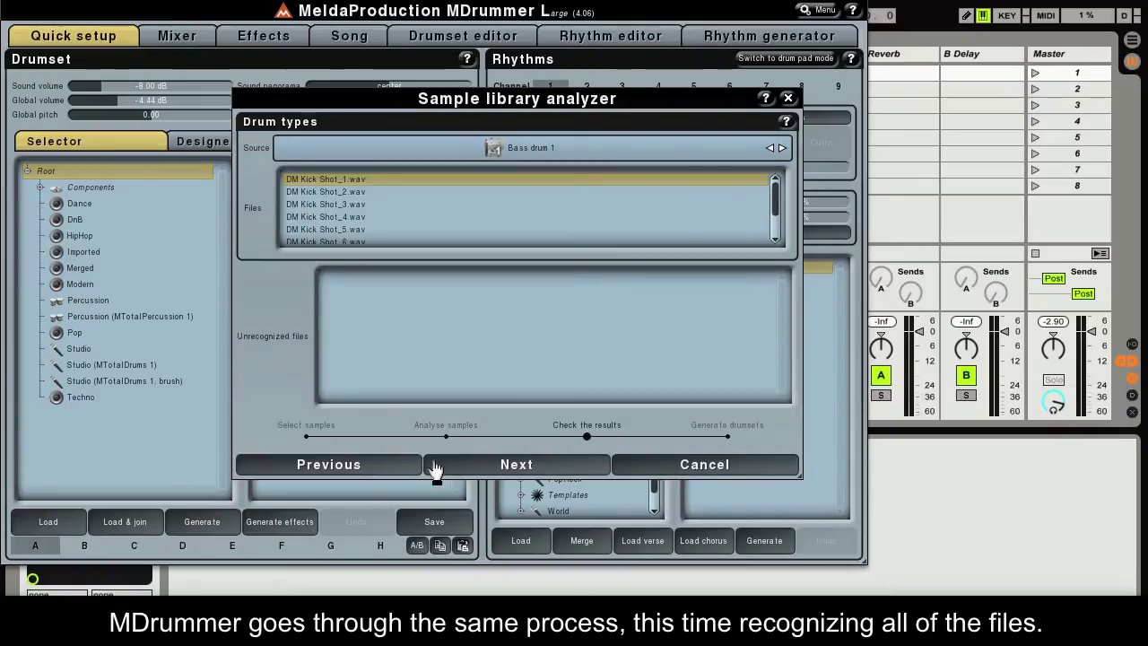
Advance to Generate drumsets with tom pitch-shifting, Snare 2 from Snare 1 and auto hihat closing enabled.
left_click(434, 469)
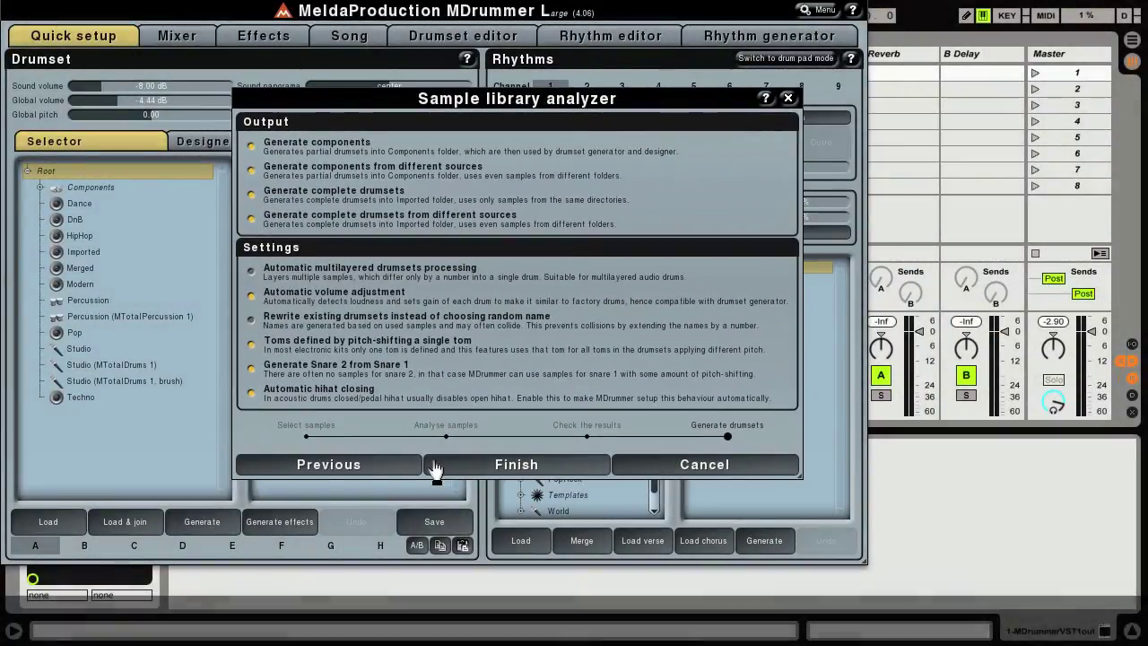
Finish the wizard, generating 8 drumsets plus components such as 8 bass and 2 crash.
left_click(435, 464)
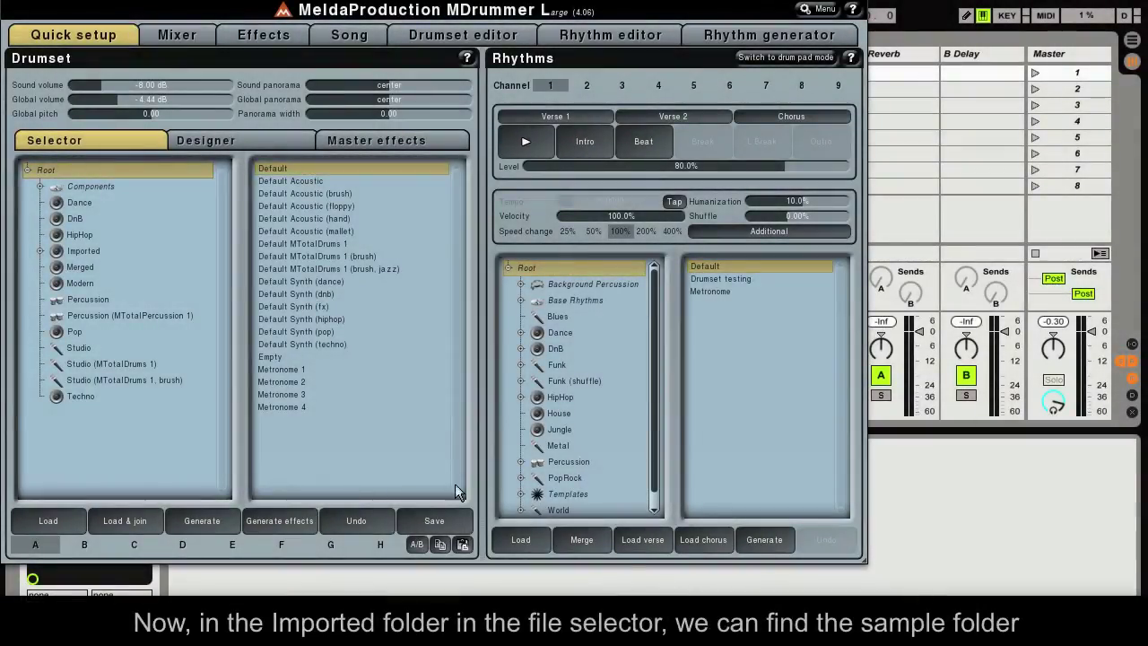
Open Imported > mV in the Selector tree to list the eight generated drumsets like DMKickShot_1.
left_click(38, 253)
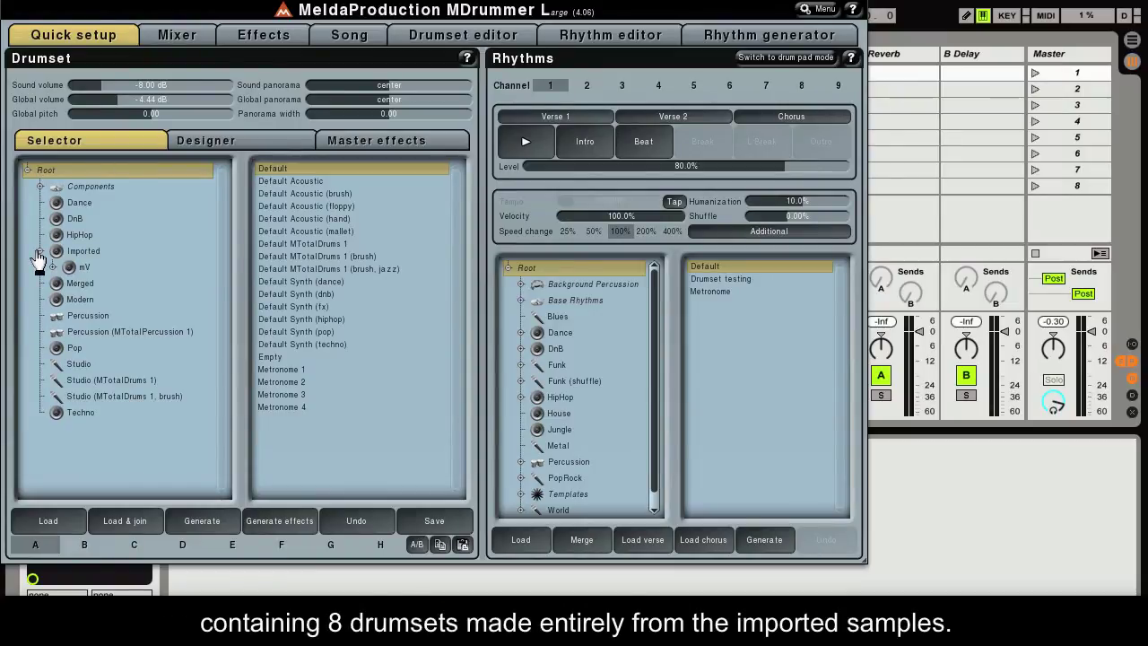
left_click(53, 266)
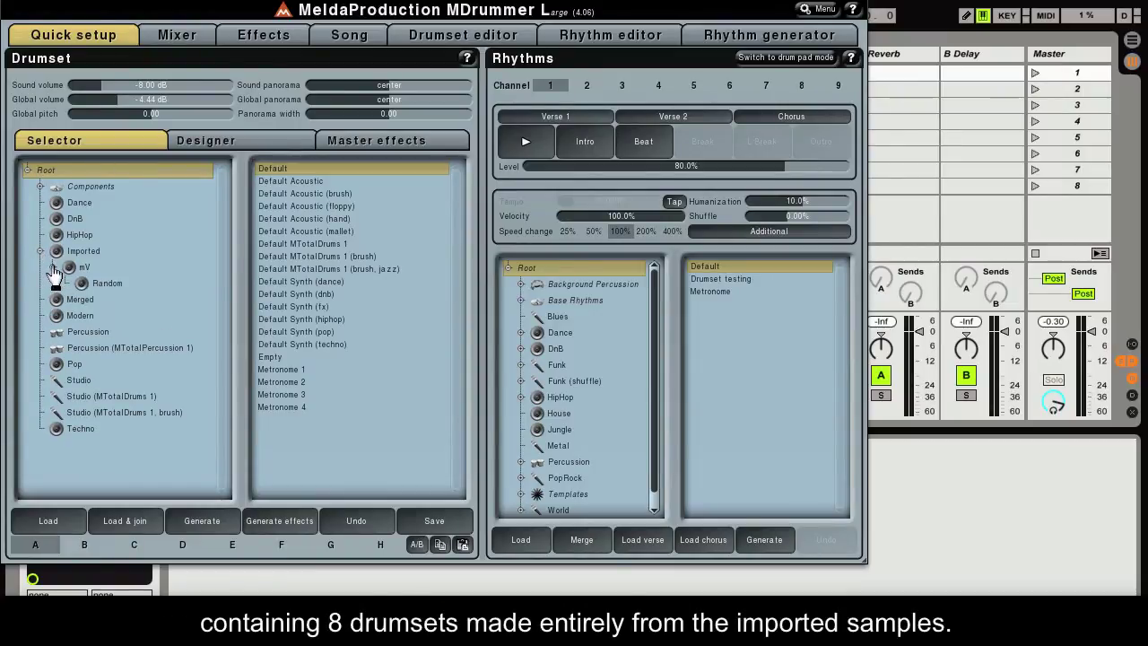
left_click(79, 266)
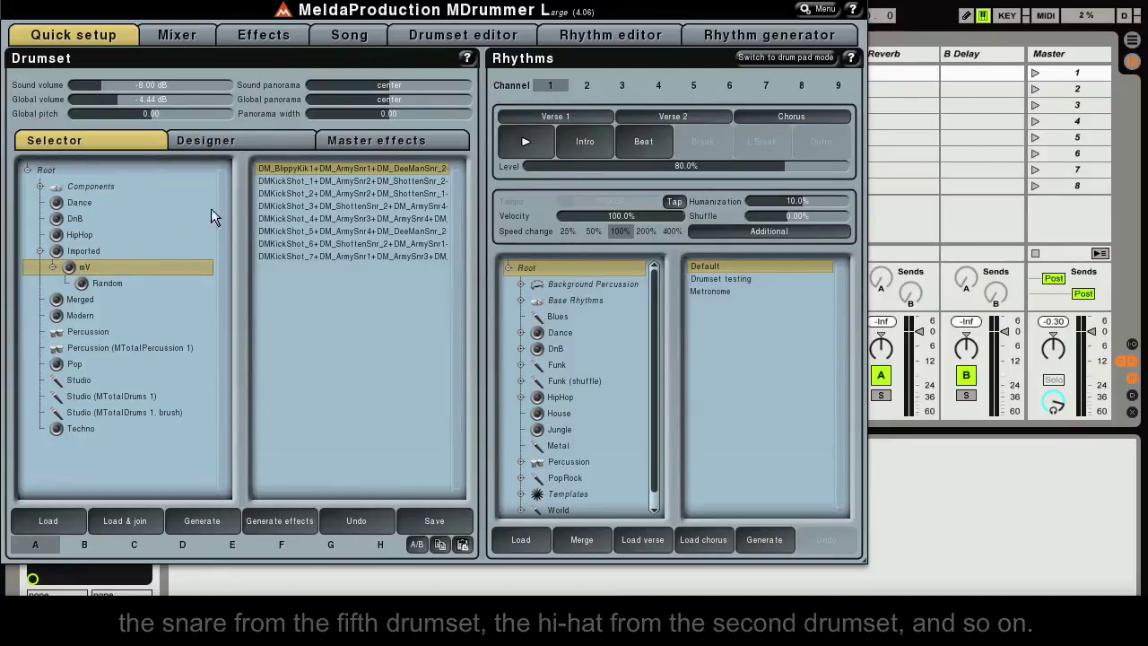
Start the rhythm playing and audition two imported mV drum kits.
left_click(507, 147)
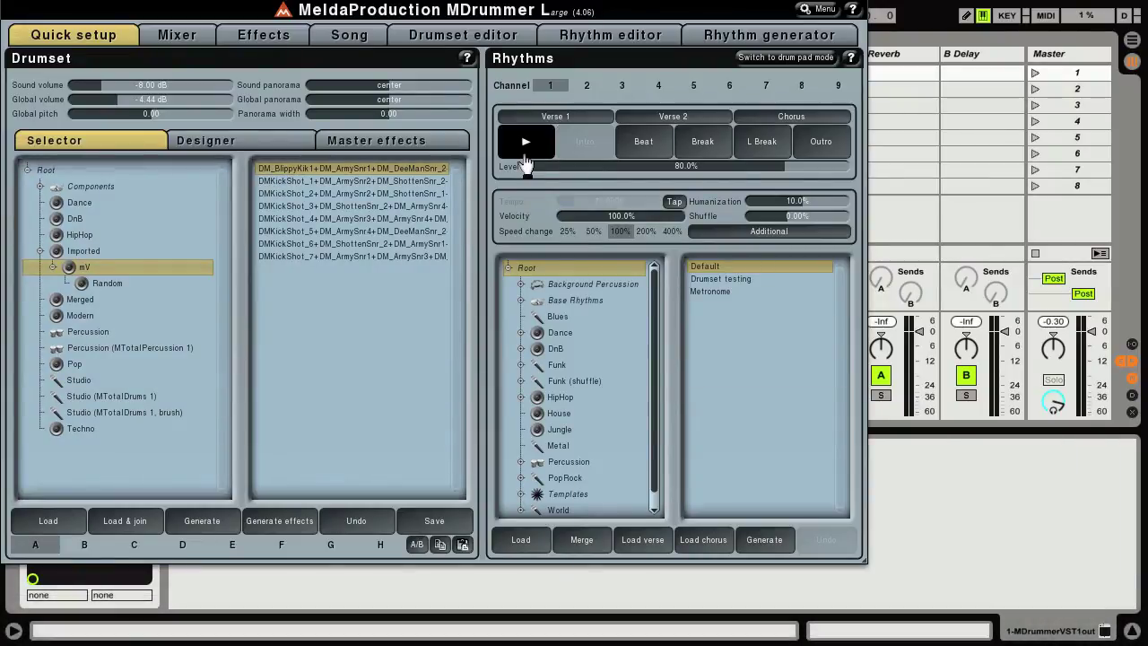
left_click(437, 194)
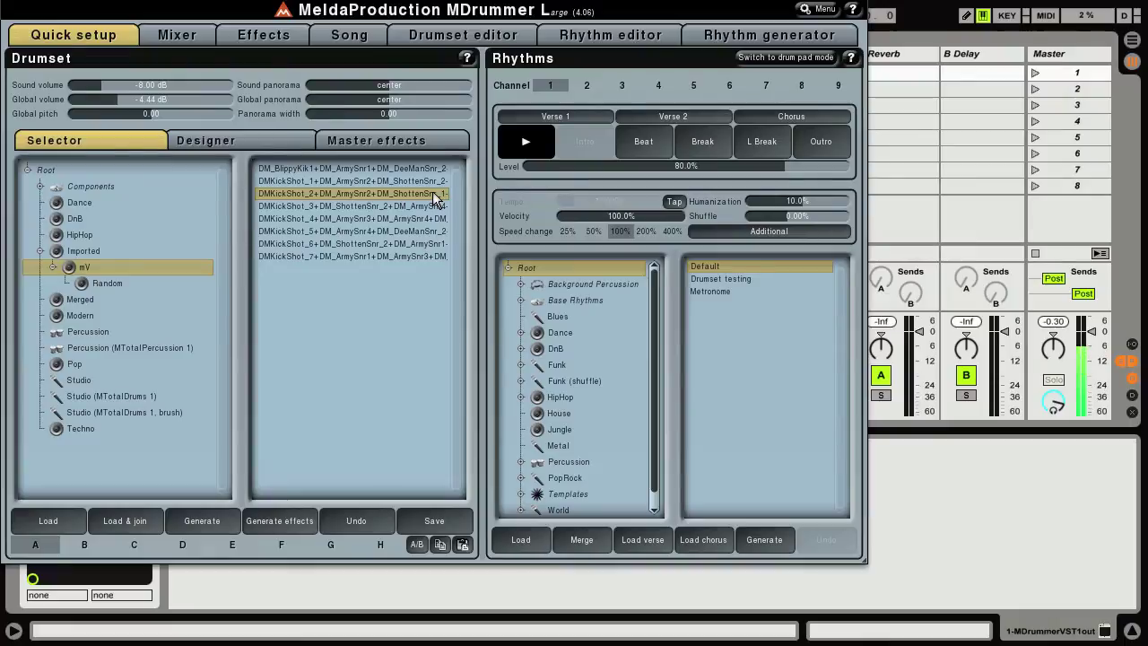
left_click(428, 232)
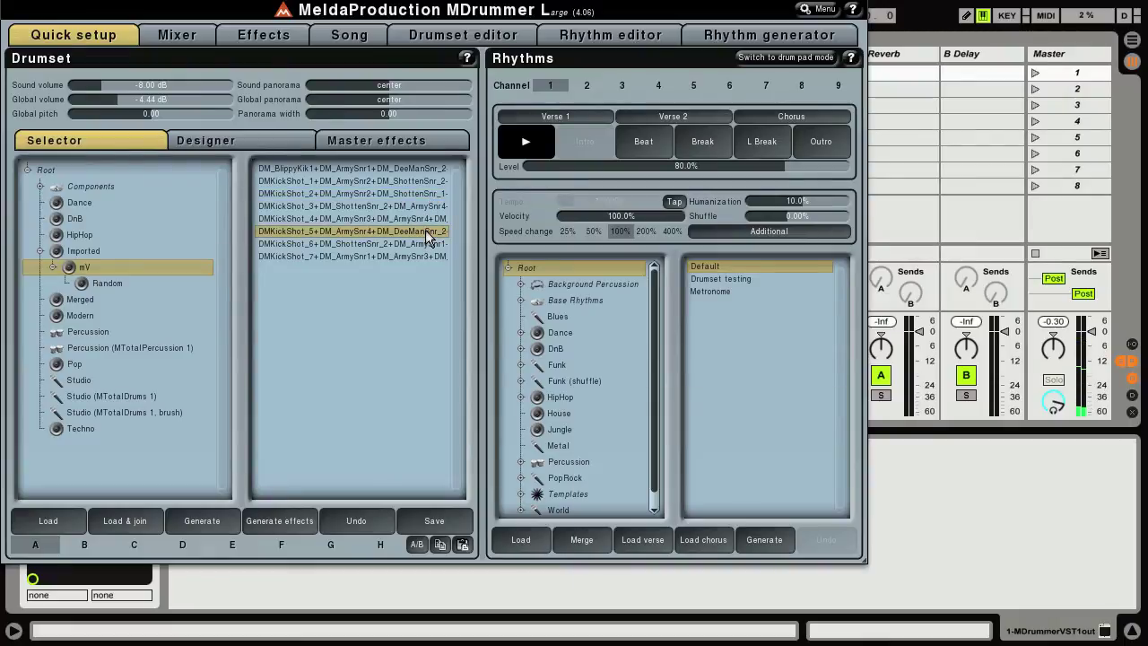
Audition two kits from the Random subfolder, then list the HipHop drumsets.
left_click(153, 282)
left_click(275, 207)
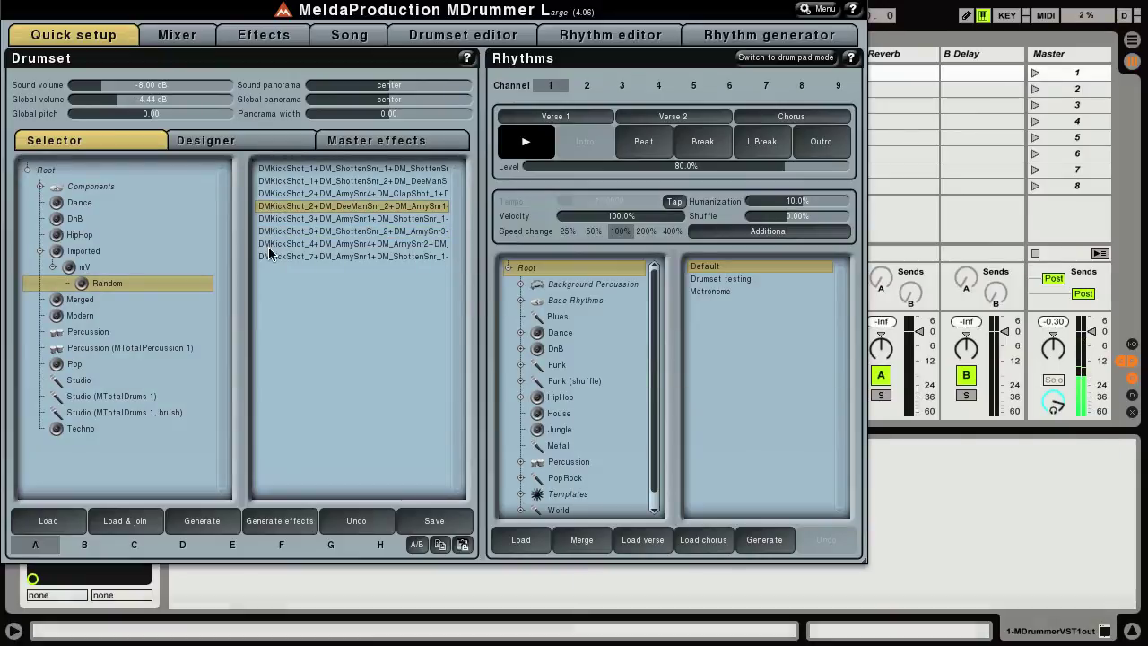
left_click(269, 247)
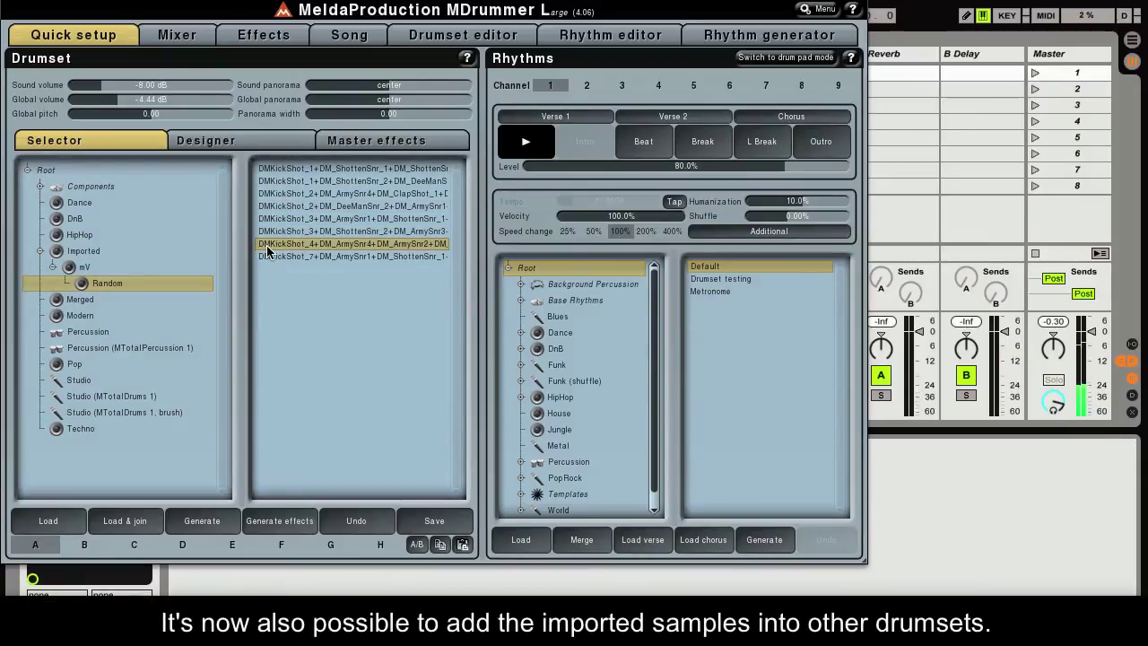
left_click(172, 234)
Load HipHop 07 and, in Designer, replace its Bass with an imported mV DMKickShot kick.
left_click(260, 244)
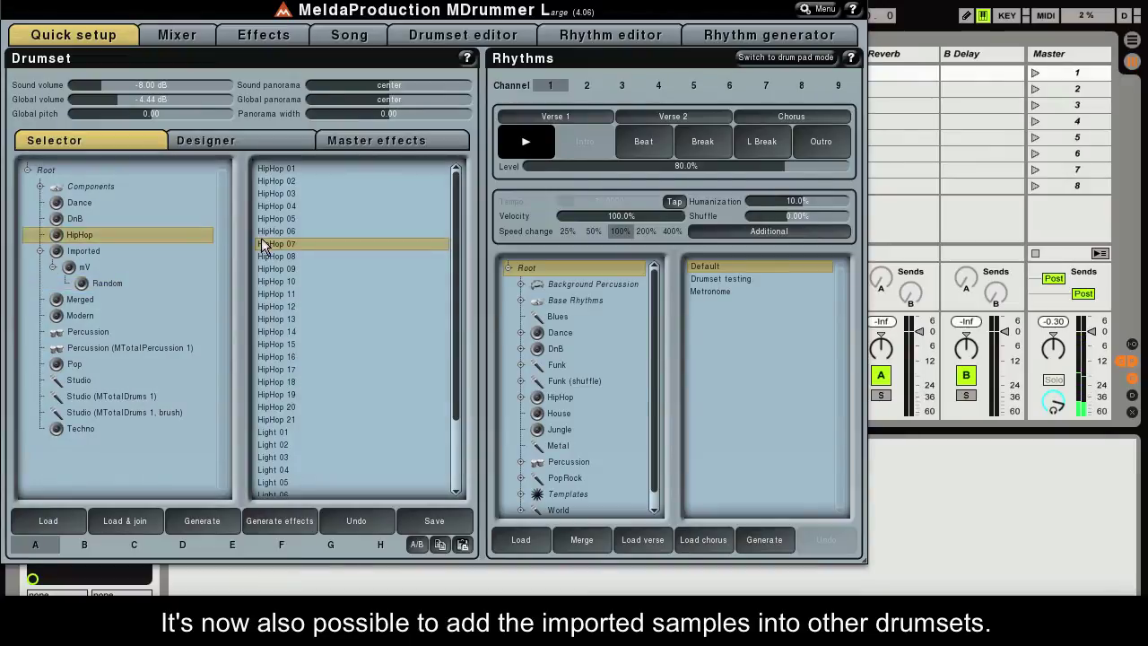
left_click(269, 149)
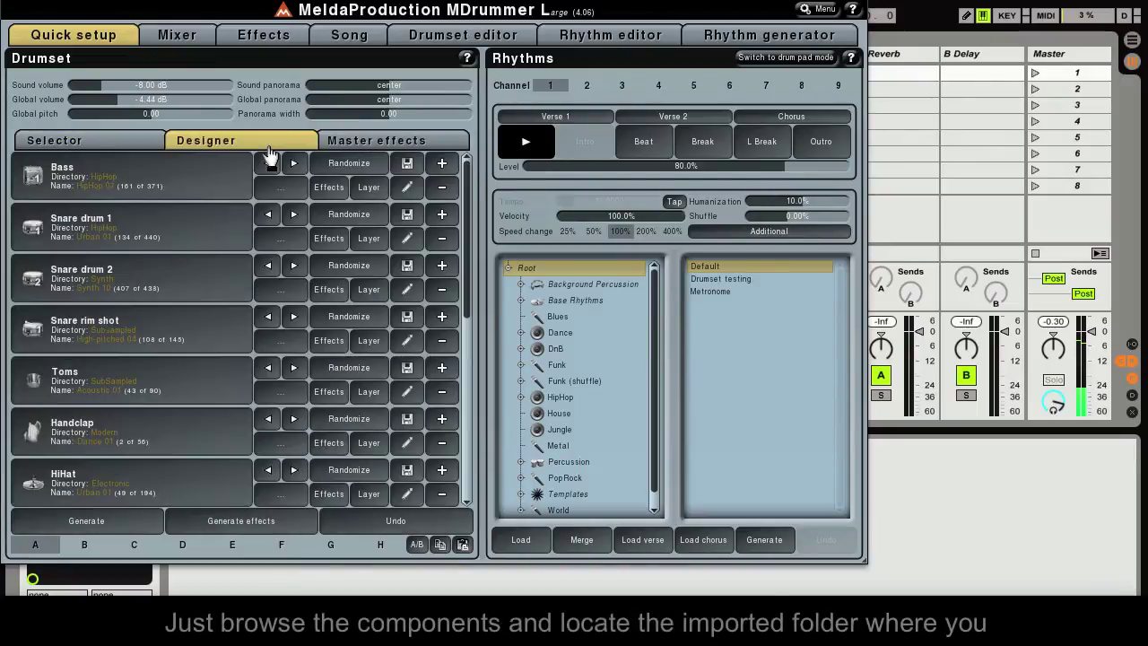
left_click(281, 186)
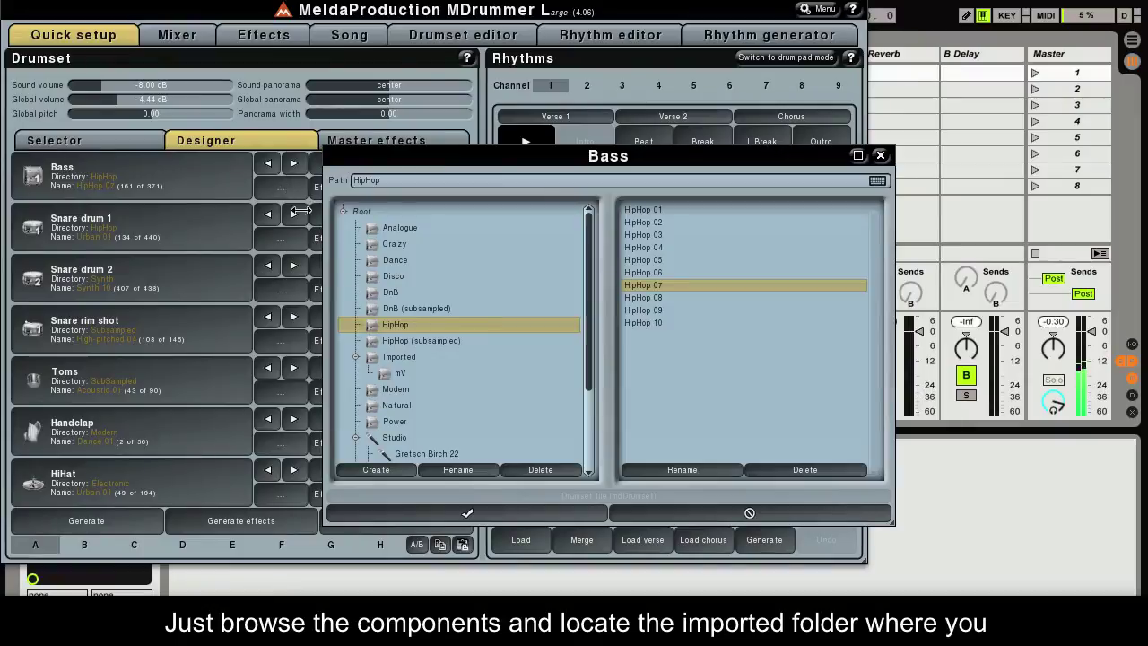
left_click(406, 372)
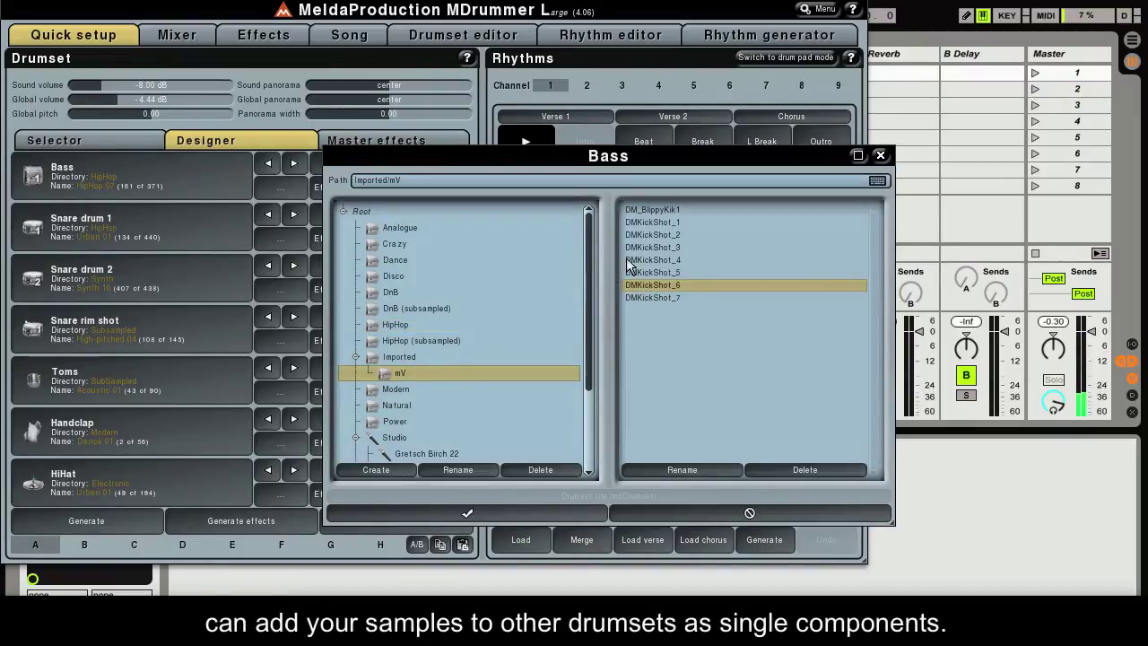
left_click(468, 513)
Replace Snare drum 1 with the imported mV sample DM_DeeManSnr_2.
left_click(282, 240)
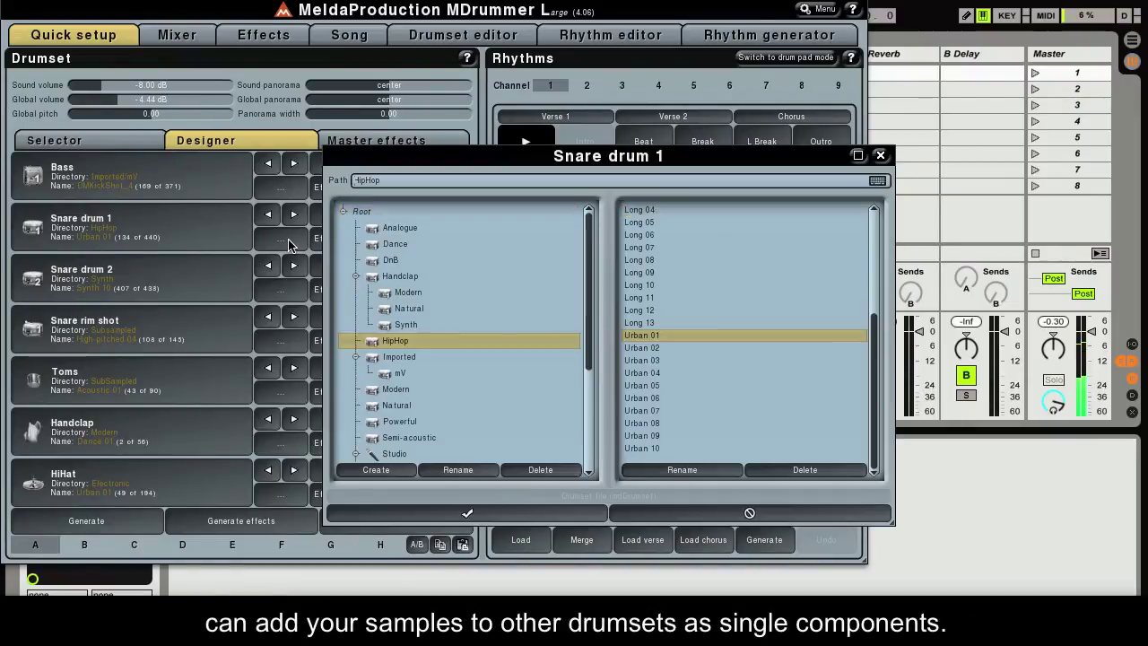
left_click(398, 372)
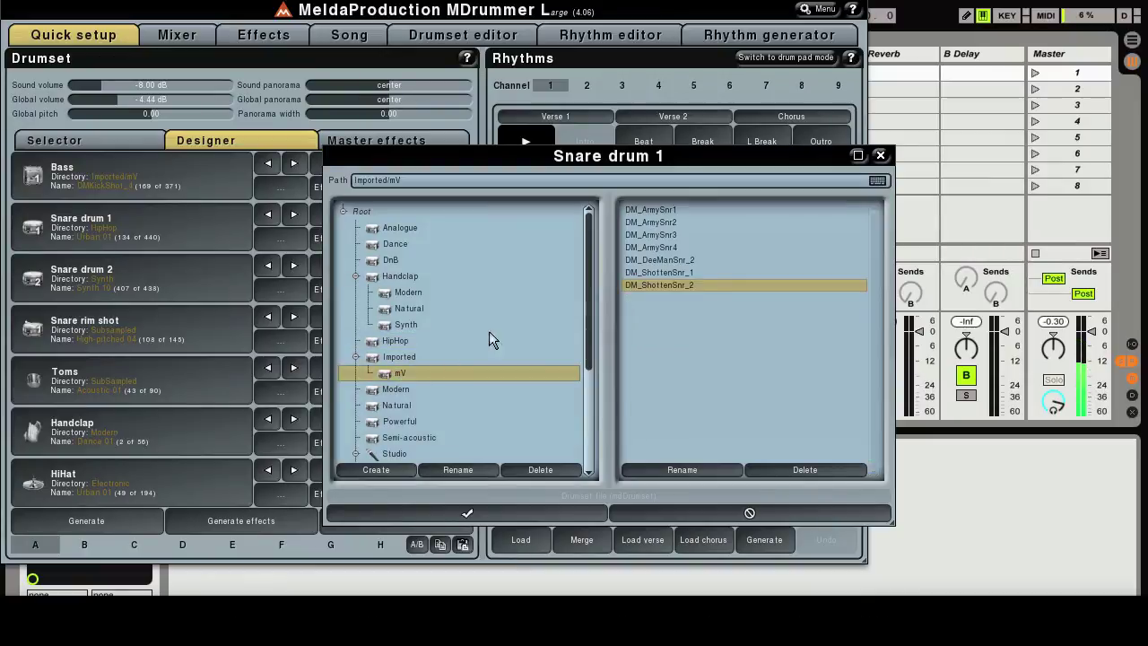
double_click(625, 260)
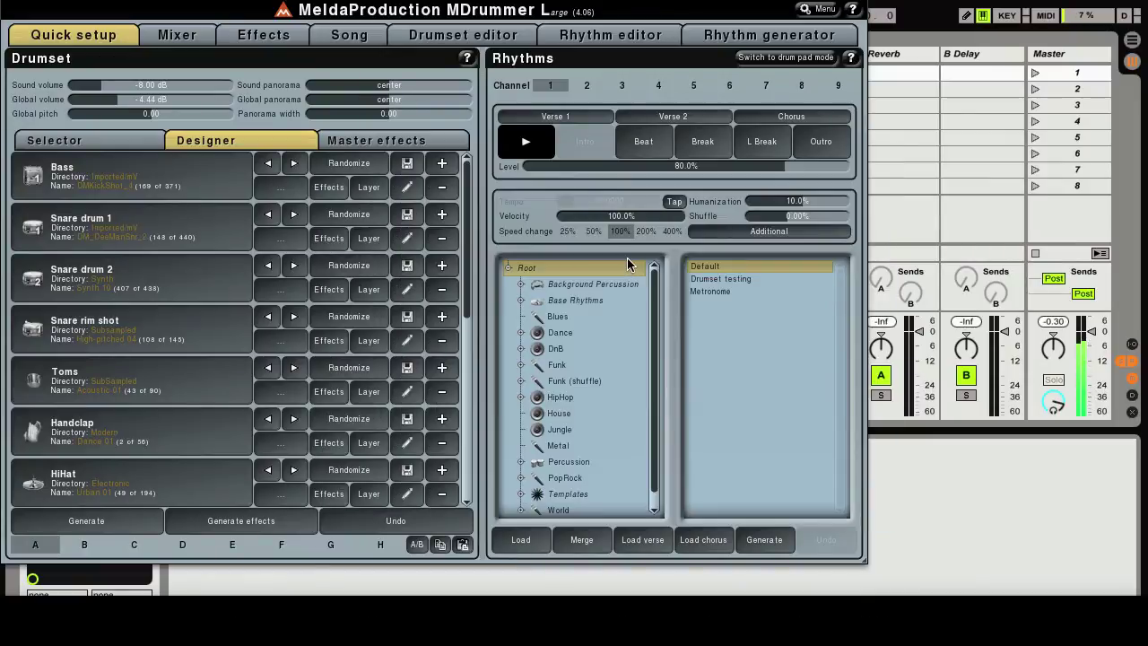
Stop playback and delete all imported mV drumsets and components, confirming the prompt with Yes.
left_click(527, 144)
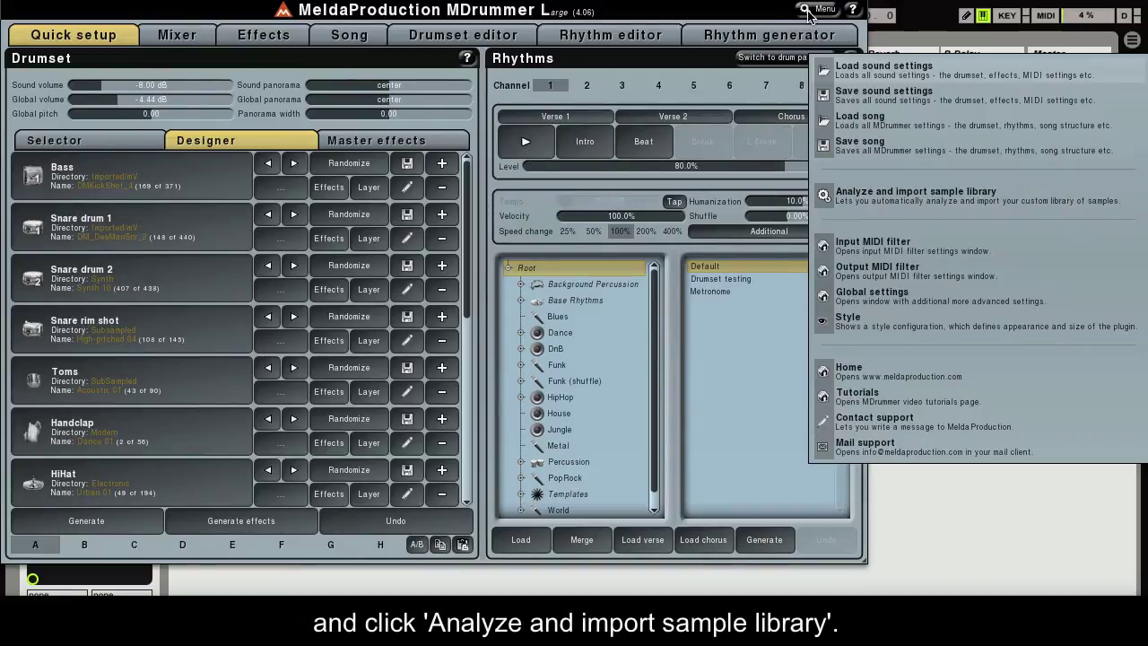
left_click(854, 190)
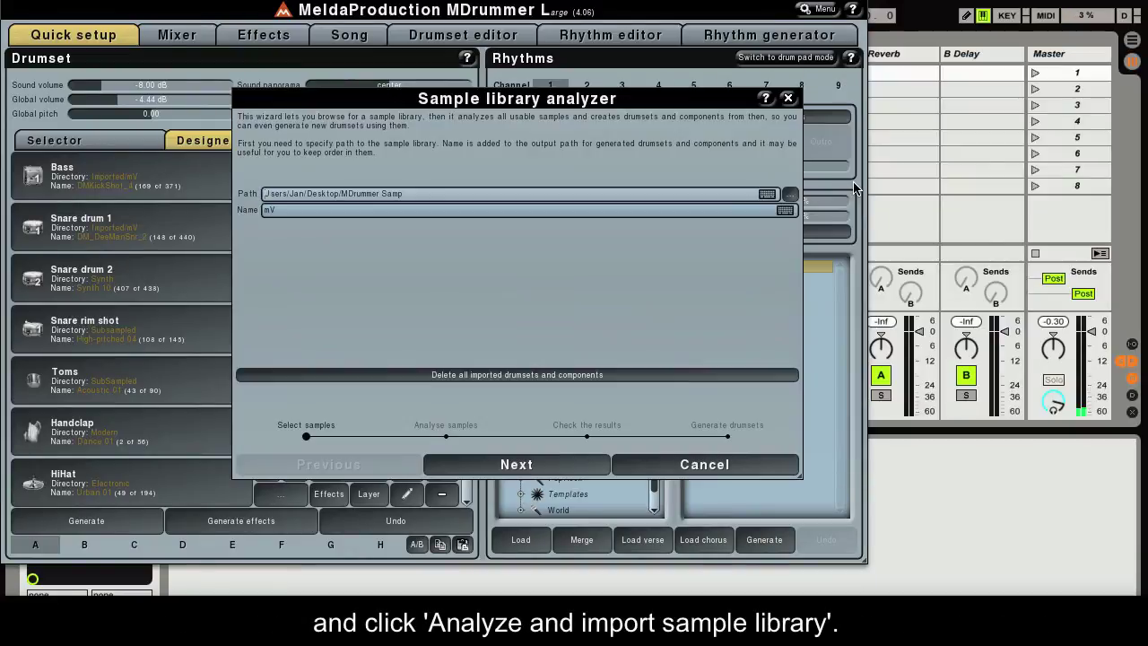
left_click(411, 377)
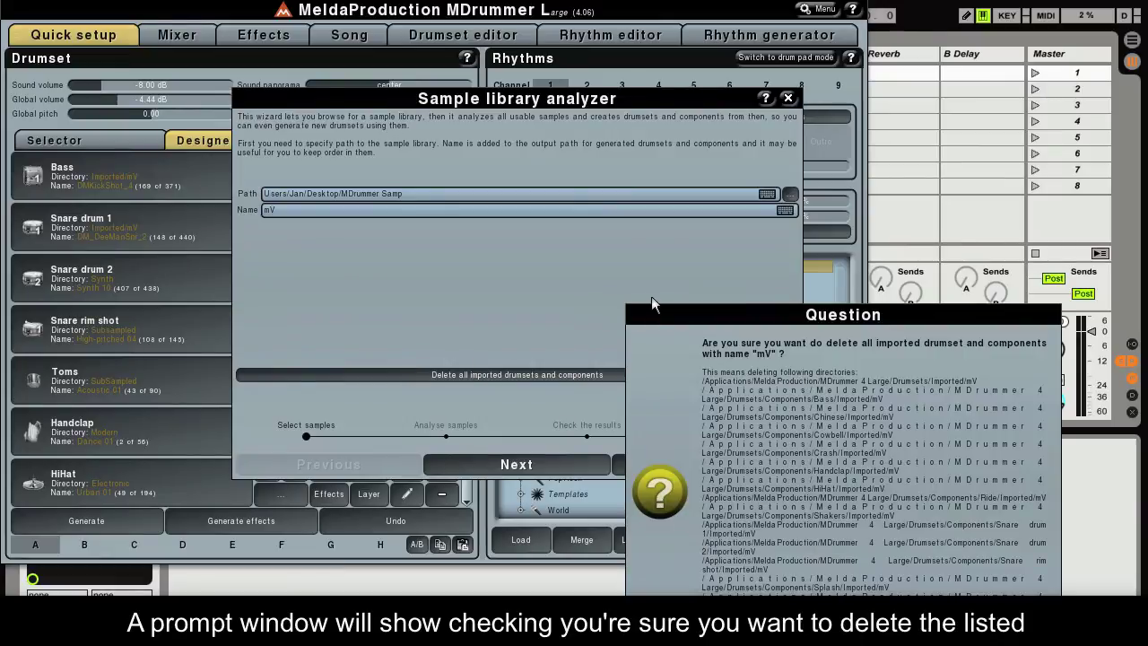
left_click_drag(652, 303, 349, 63)
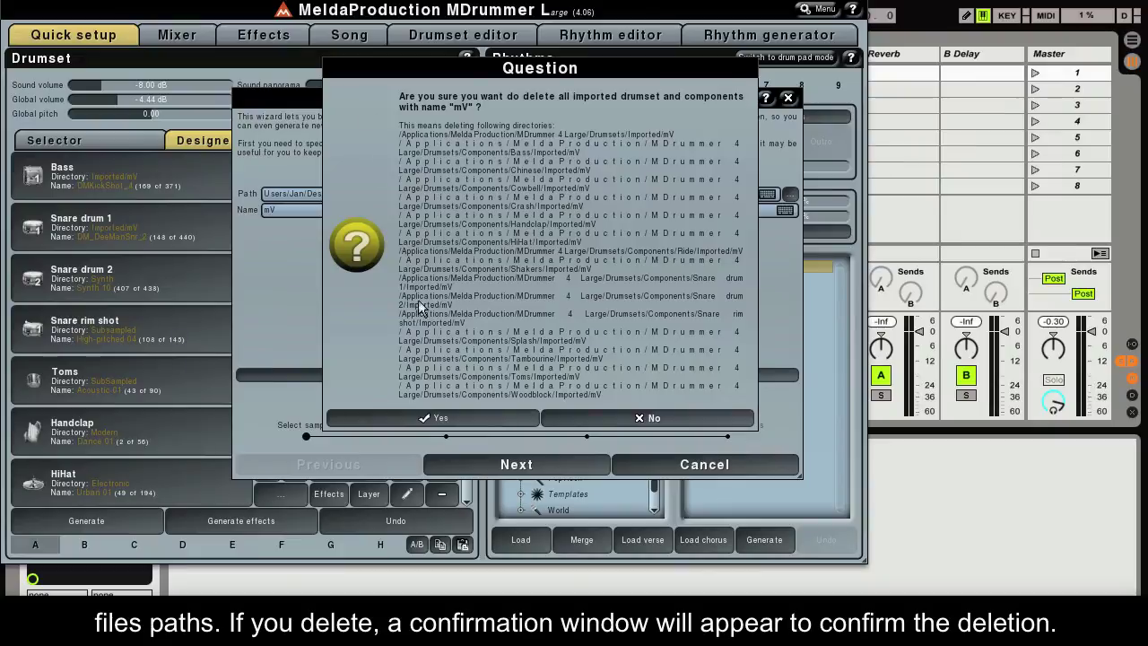
left_click(437, 414)
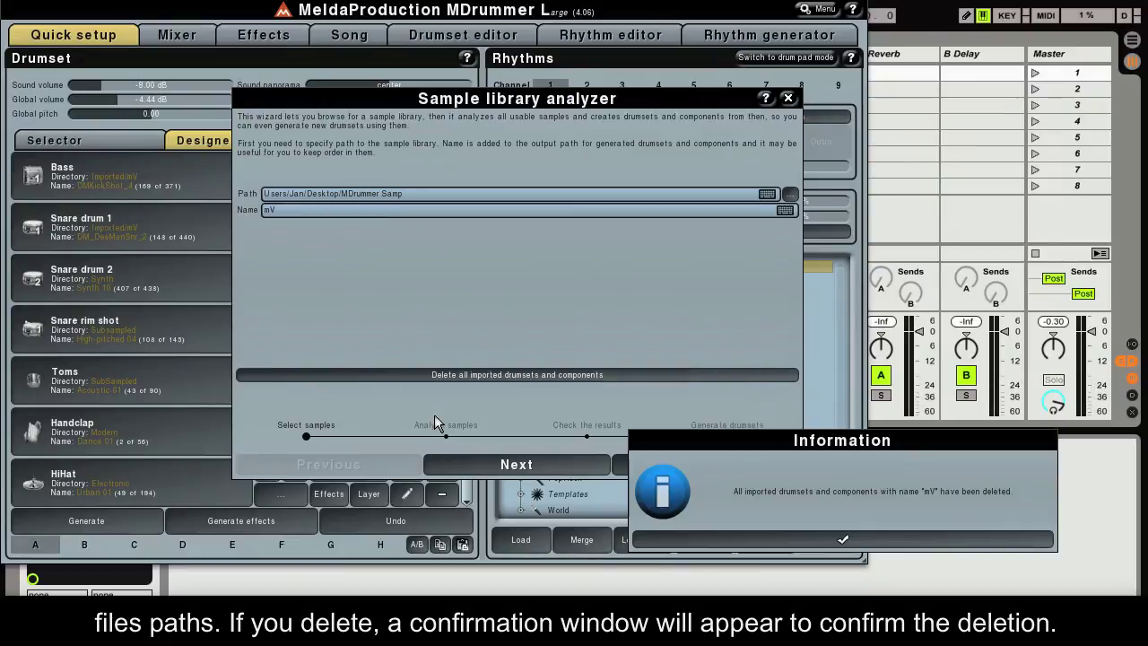
Close the Information notice confirming the mV deletion.
left_click(750, 540)
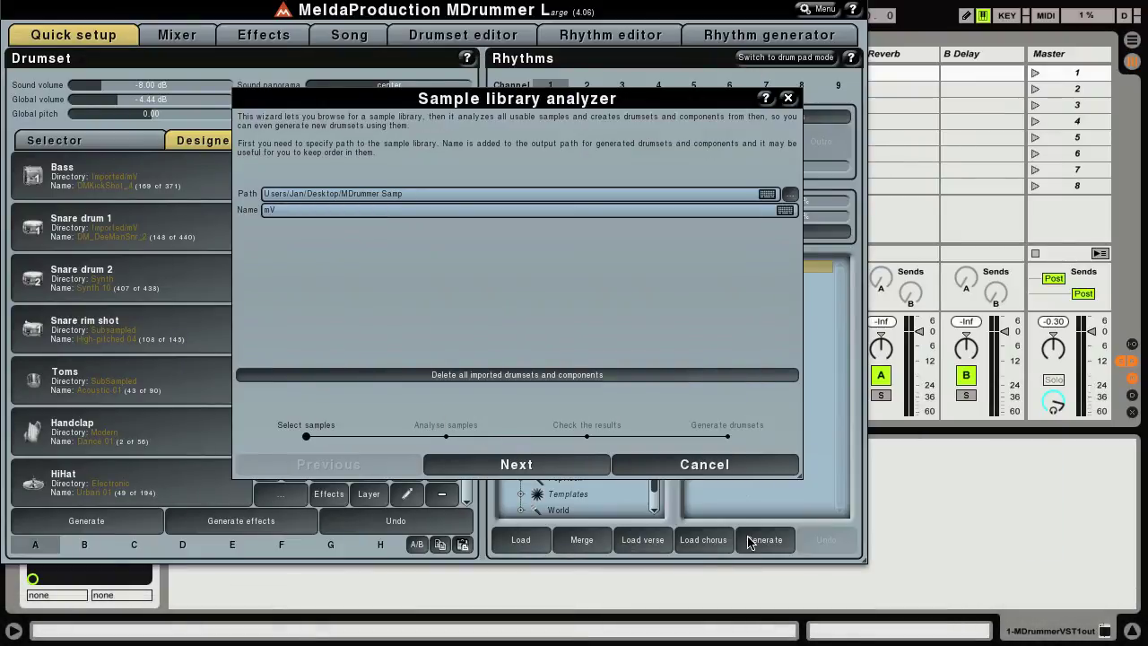